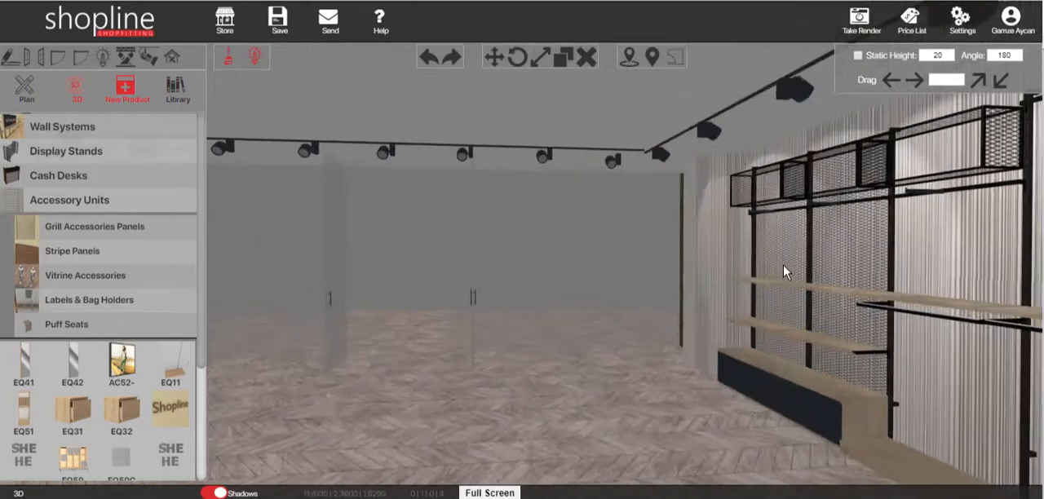
Place one Fix System upright (FX01AT) with a 270 profile height and 300 adjustable height on the floor in front of the column.
drag(843, 280, 652, 274)
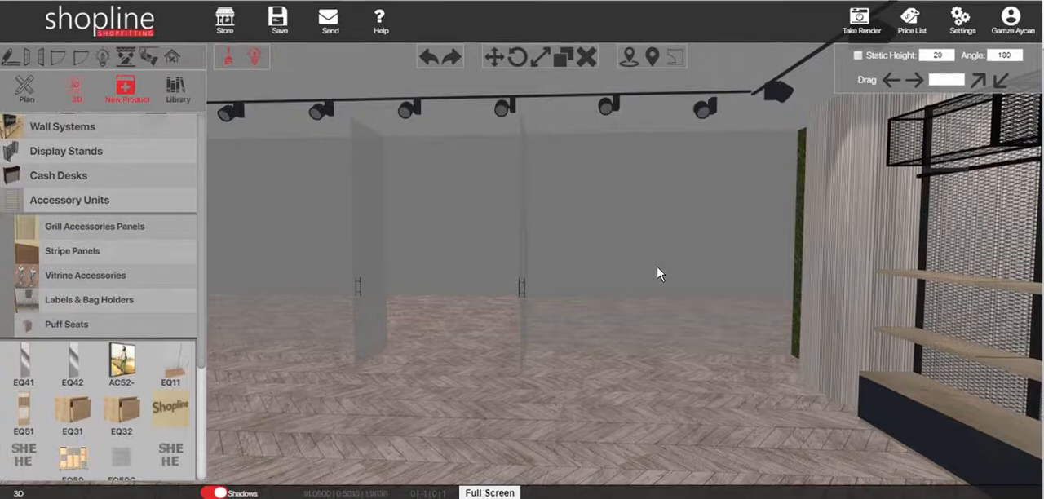
click(68, 129)
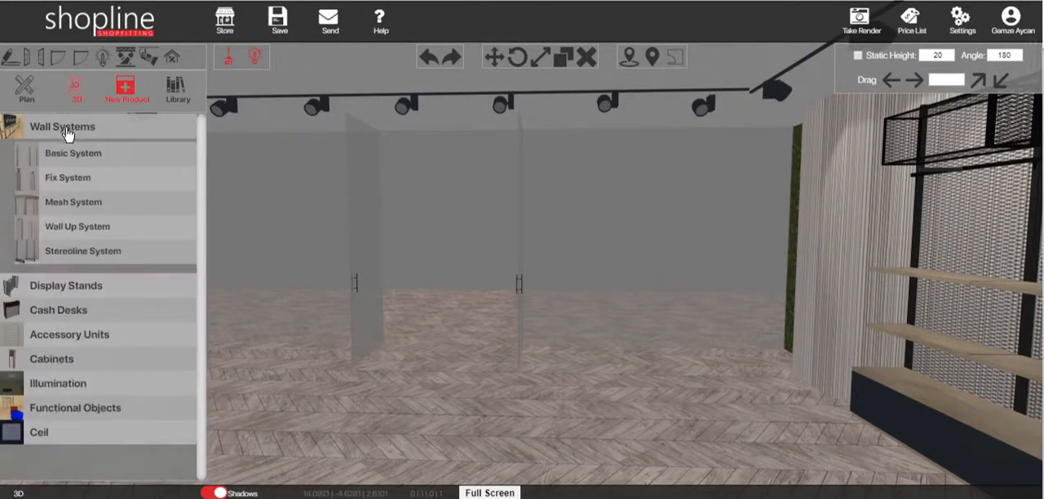
click(58, 186)
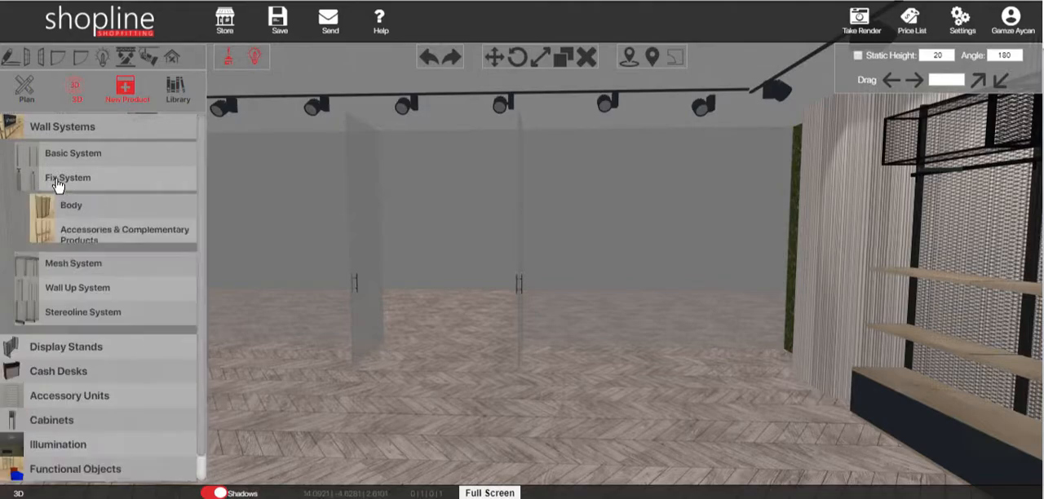
drag(664, 229, 610, 223)
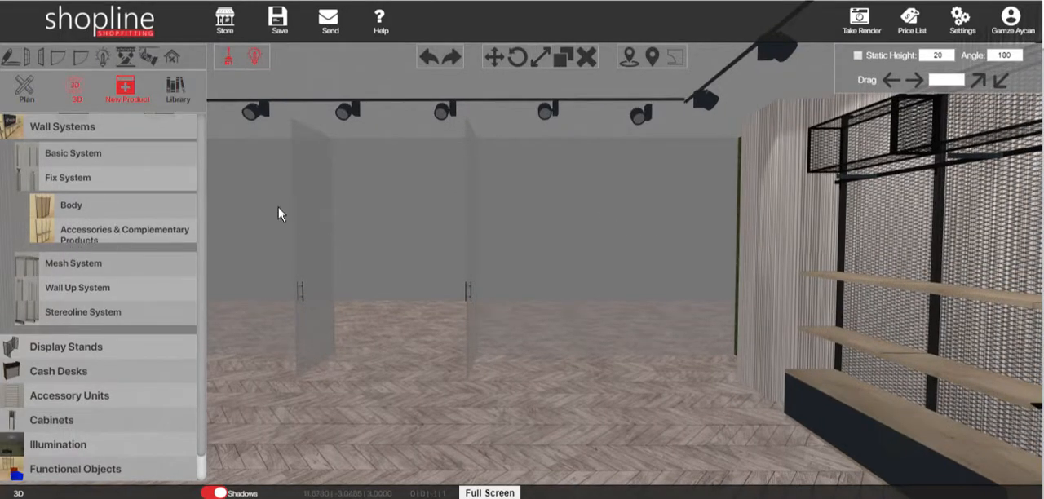
click(82, 213)
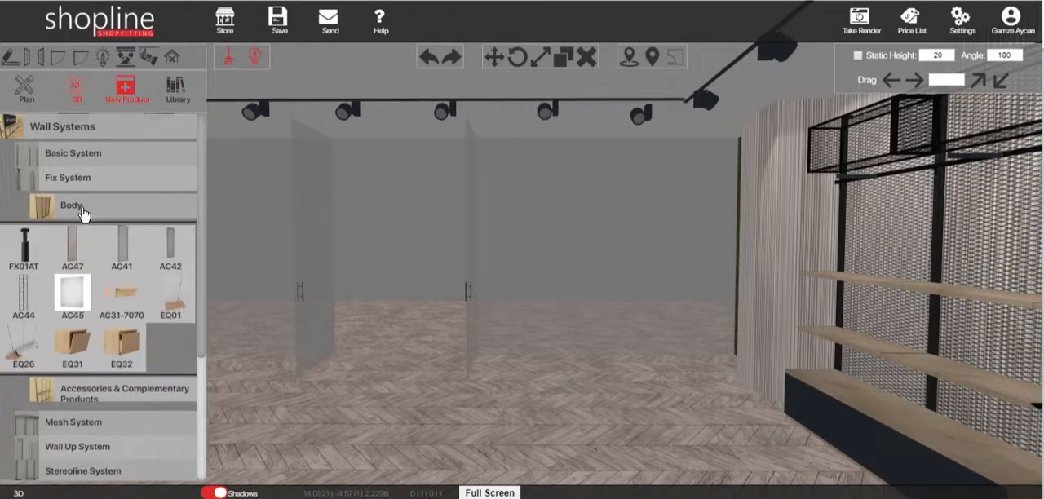
click(26, 268)
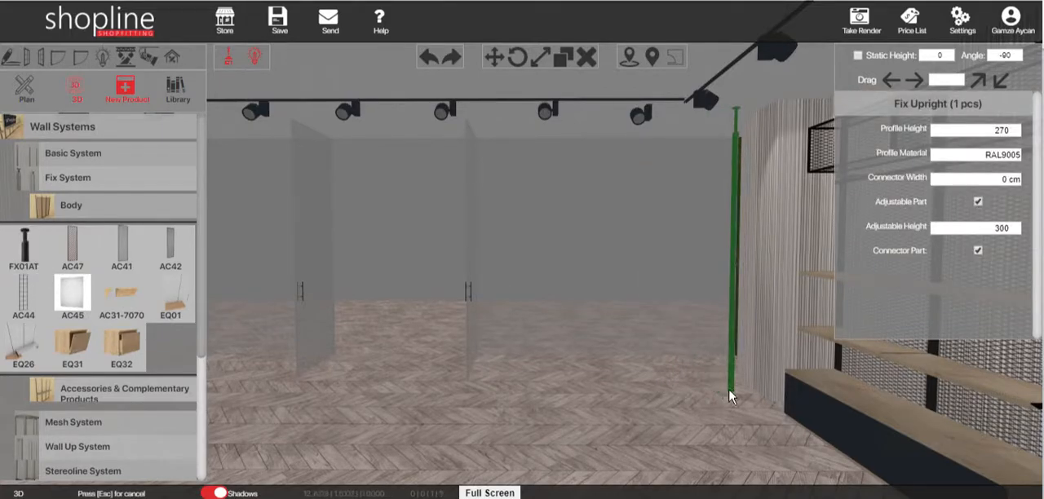
click(729, 399)
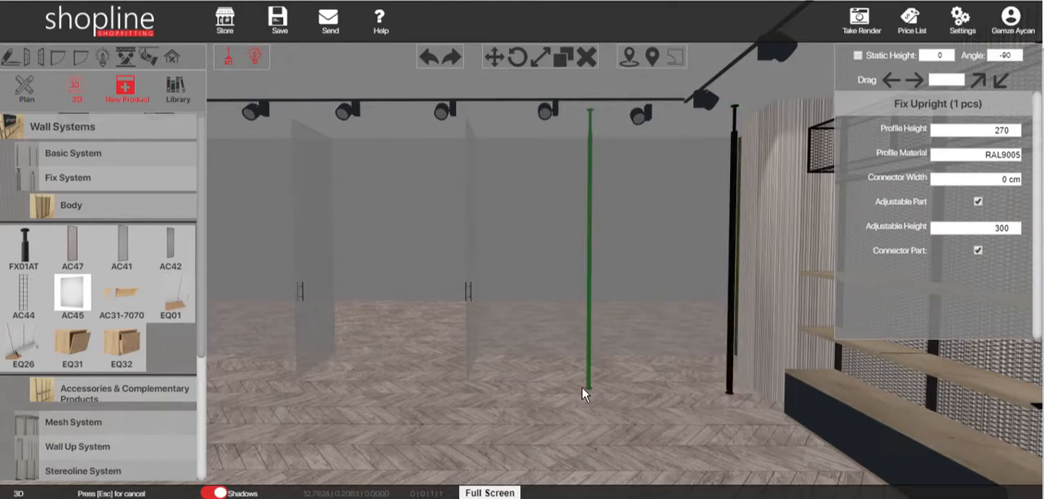
key(Escape)
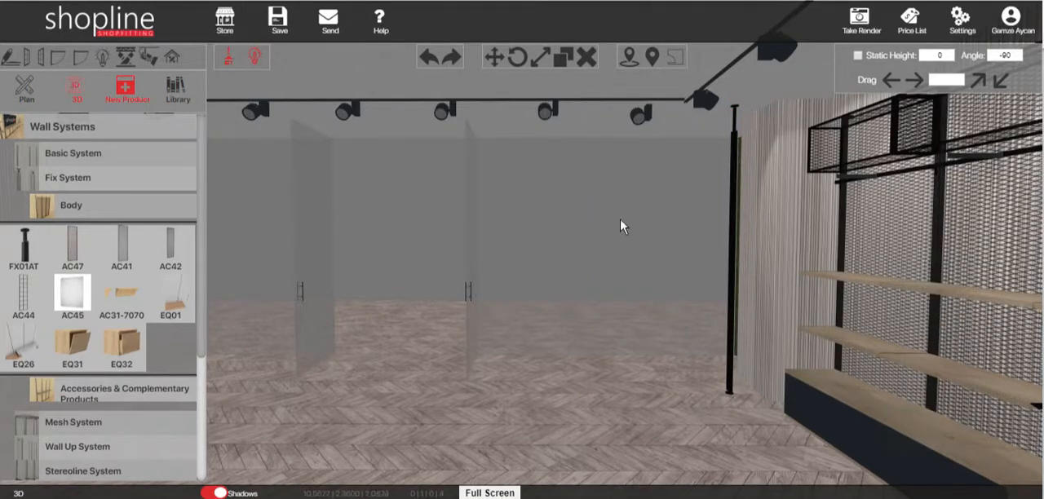
Switch to the plan view and move the upright about 4 cm closer to the column's 70 cm face.
right_drag(637, 283, 645, 290)
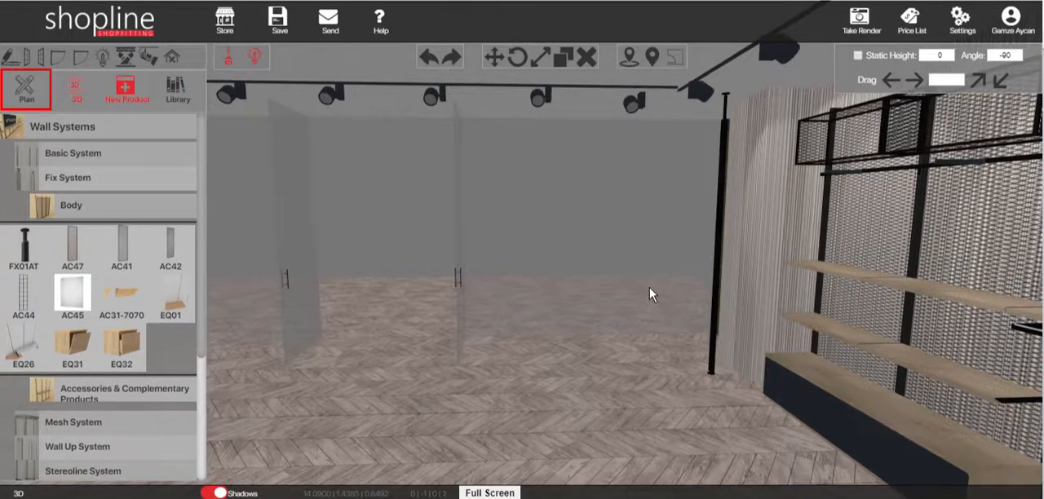
click(24, 93)
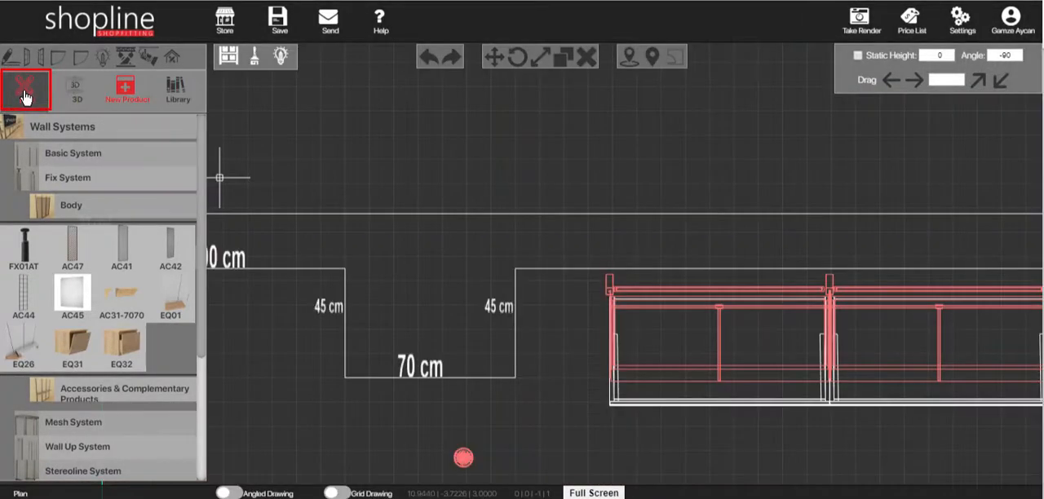
scroll(463, 221, down, 6)
middle_drag(546, 265, 530, 164)
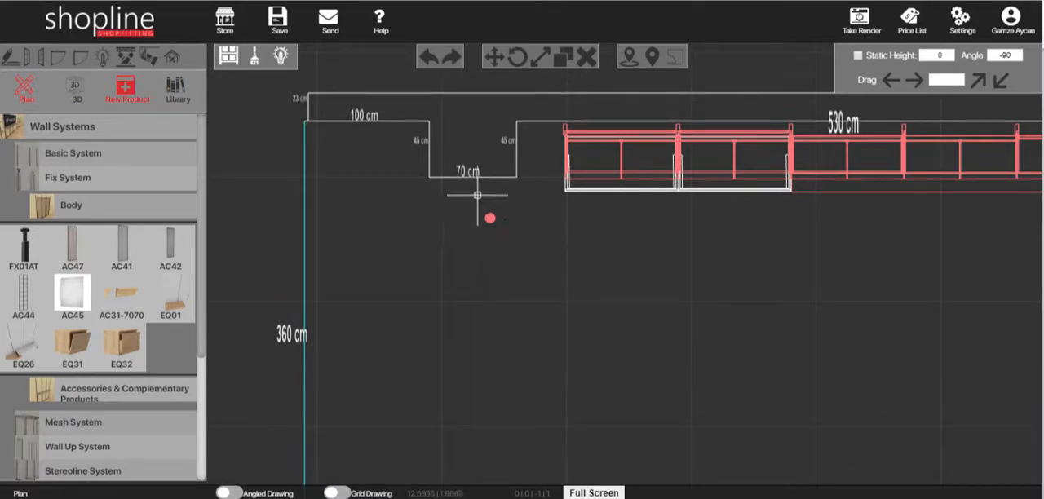
scroll(490, 216, down, 3)
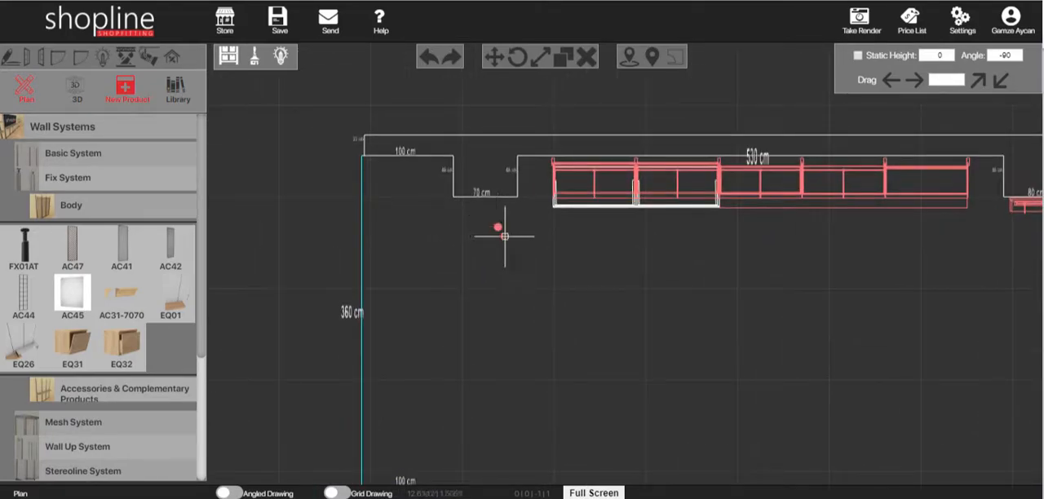
click(497, 227)
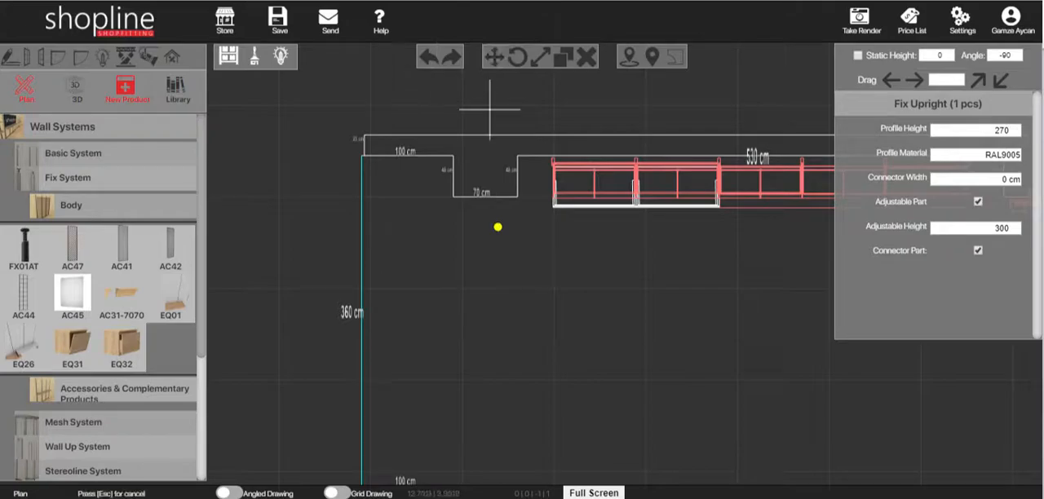
click(520, 242)
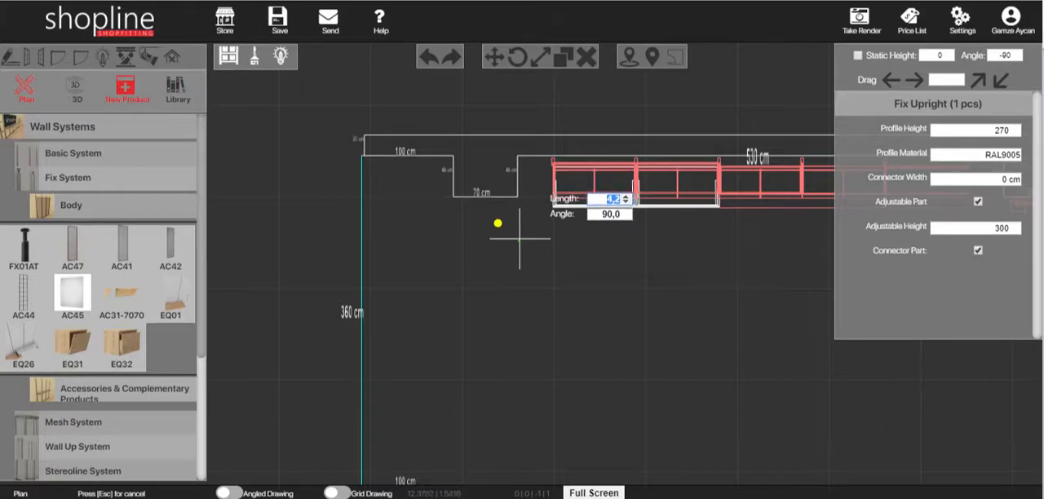
key(Escape)
scroll(518, 238, down, 3)
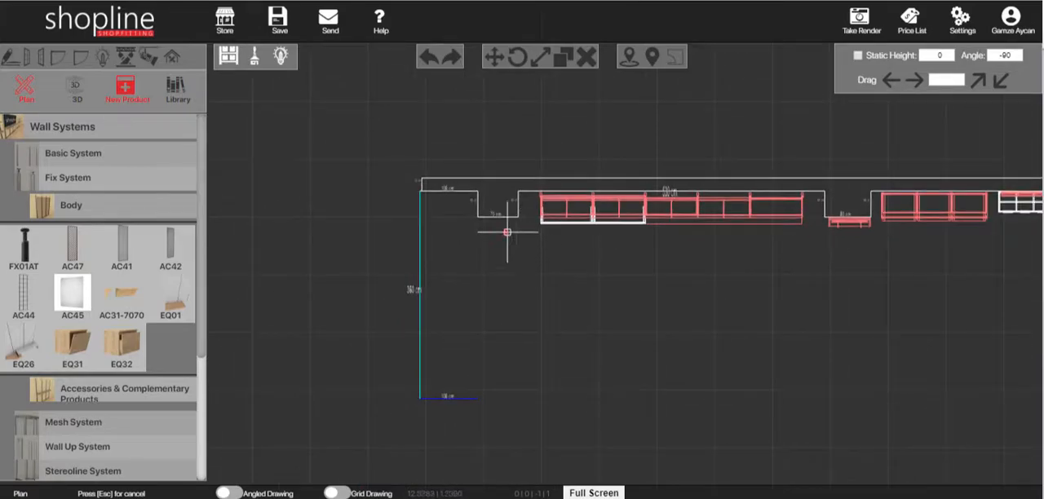
Move the upright parallel to the column's 70 cm face until it lines up with the corner nearest the 100 cm wall segment.
click(506, 234)
click(493, 60)
click(505, 288)
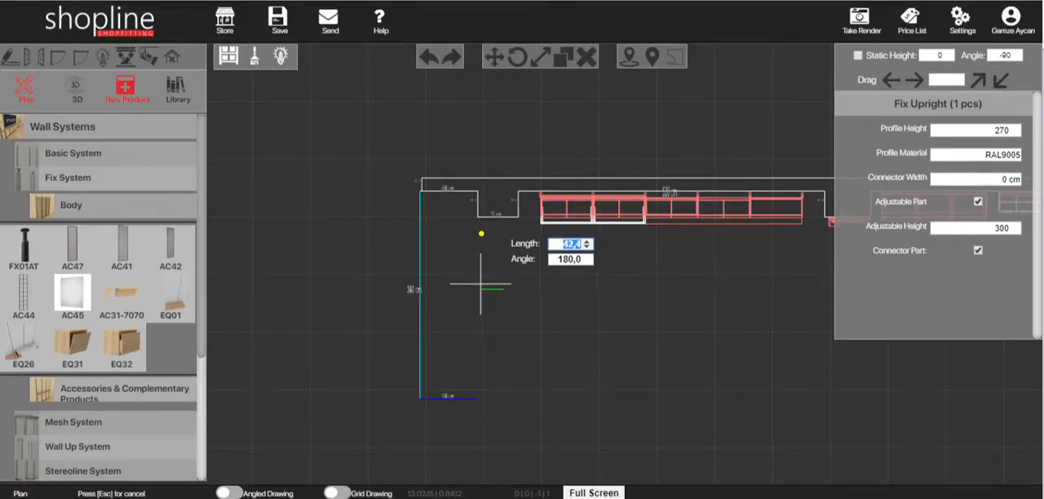
click(479, 284)
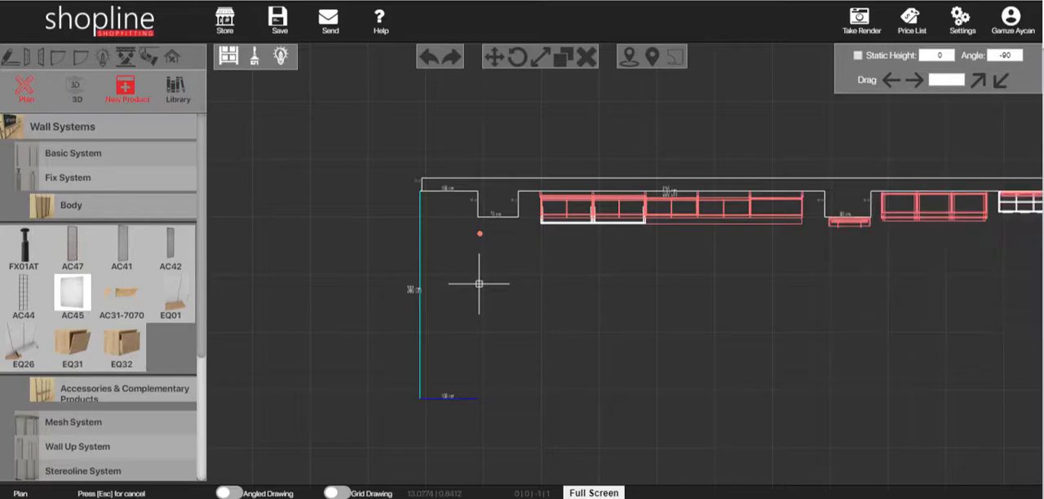
scroll(464, 267, up, 3)
middle_drag(458, 259, 466, 232)
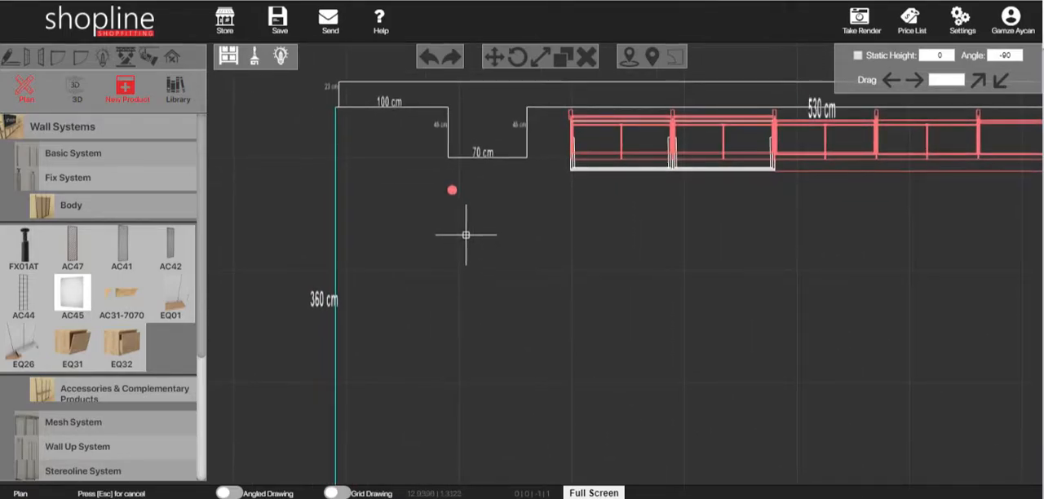
Return to the 3D view and place three more FX01AT uprights in a straight row from the first, about 90 cm apart.
click(76, 90)
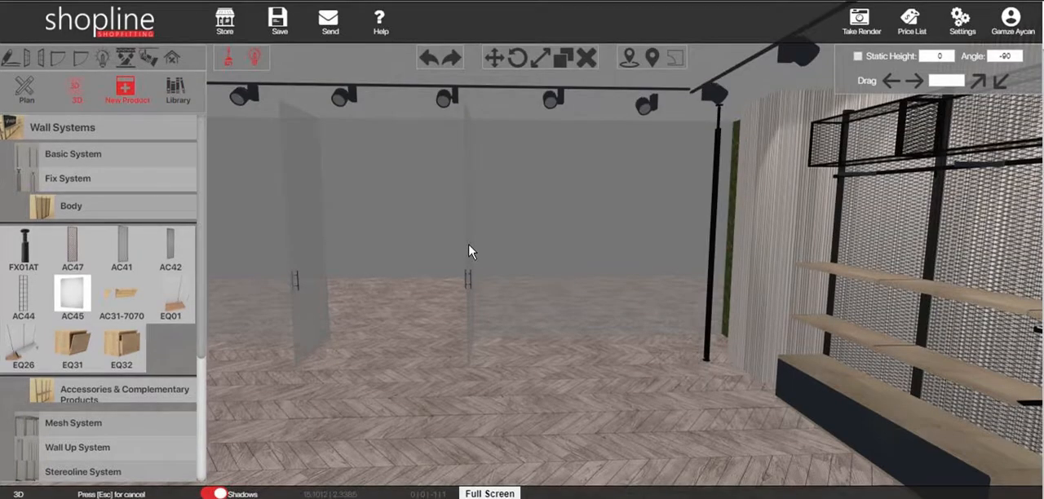
click(18, 242)
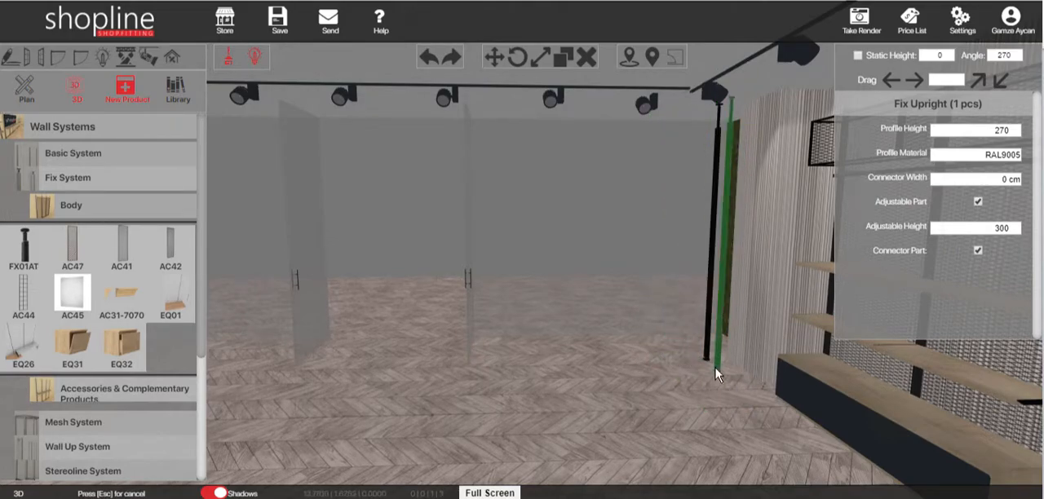
right_drag(667, 367, 645, 361)
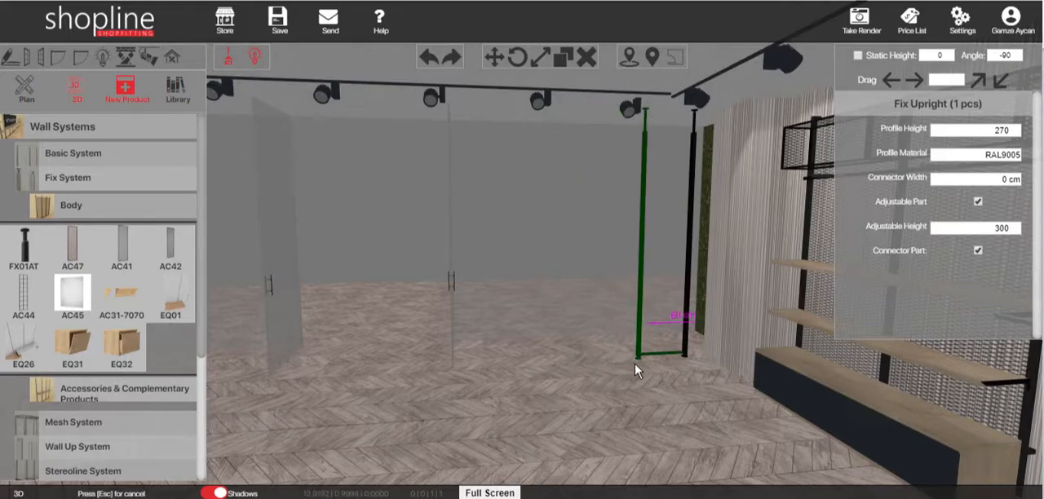
click(615, 365)
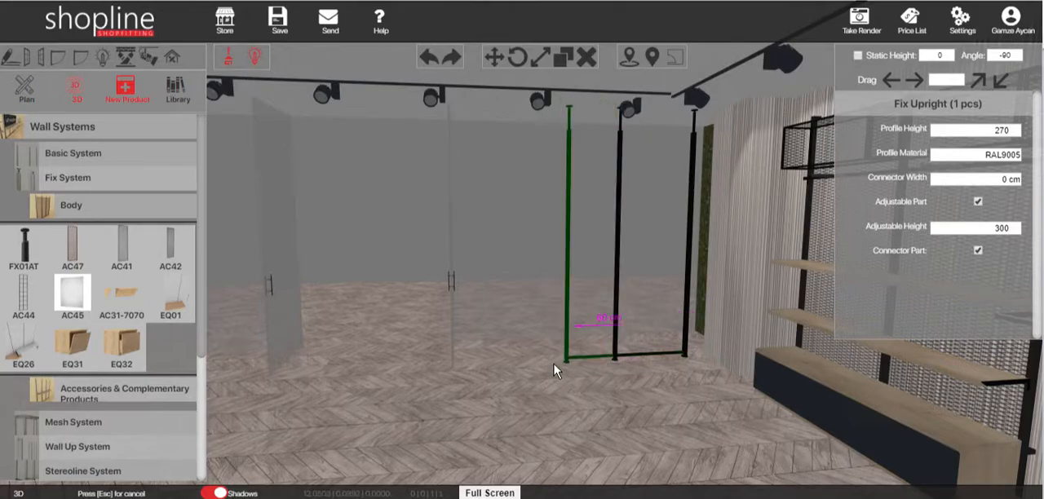
click(533, 361)
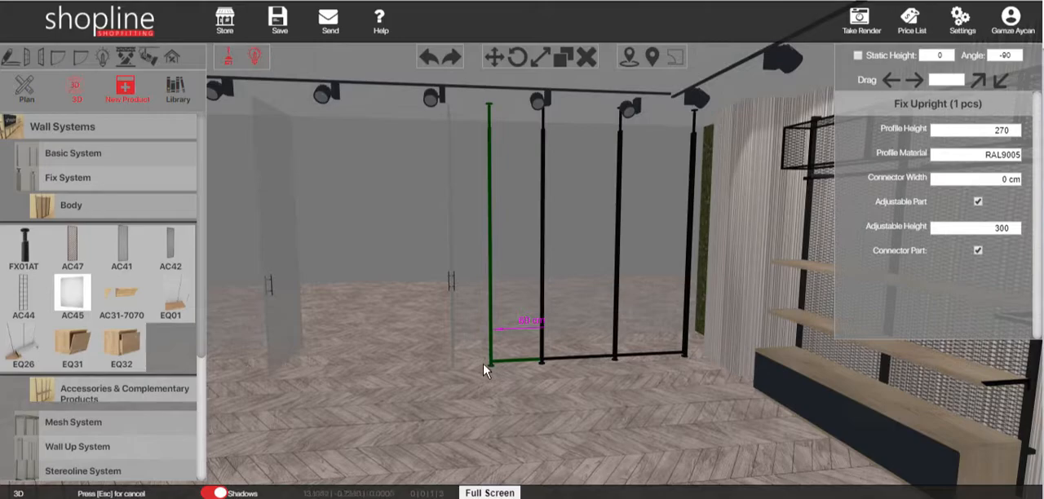
click(465, 364)
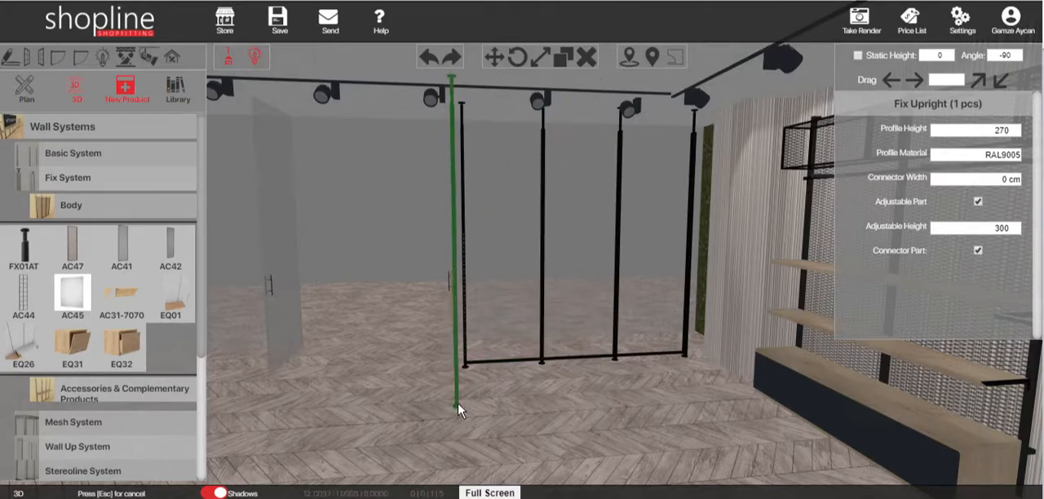
key(Escape)
Place Expanded Metal Separator Panels (AC41), 250 high, in the middle bay and the bay farthest from the column.
scroll(661, 383, up, 1)
right_drag(661, 383, 750, 349)
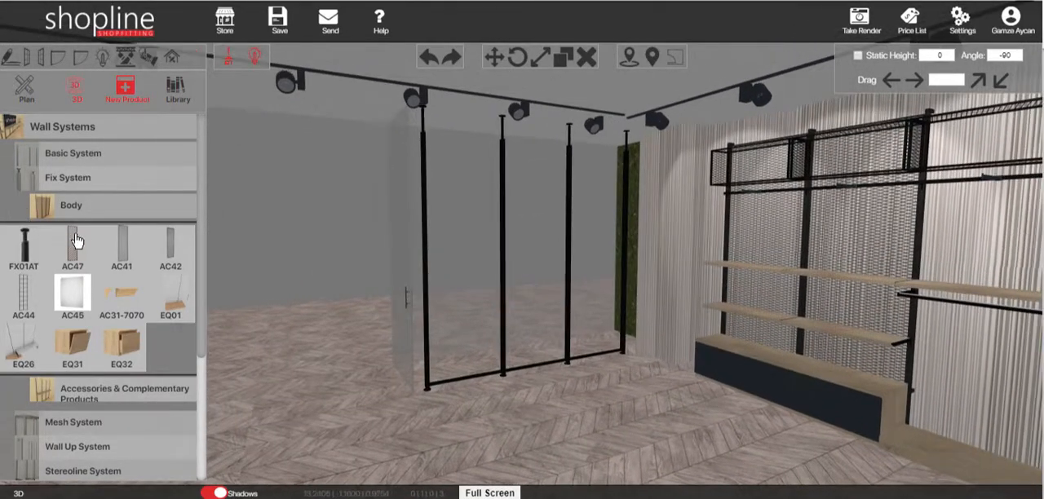
click(124, 248)
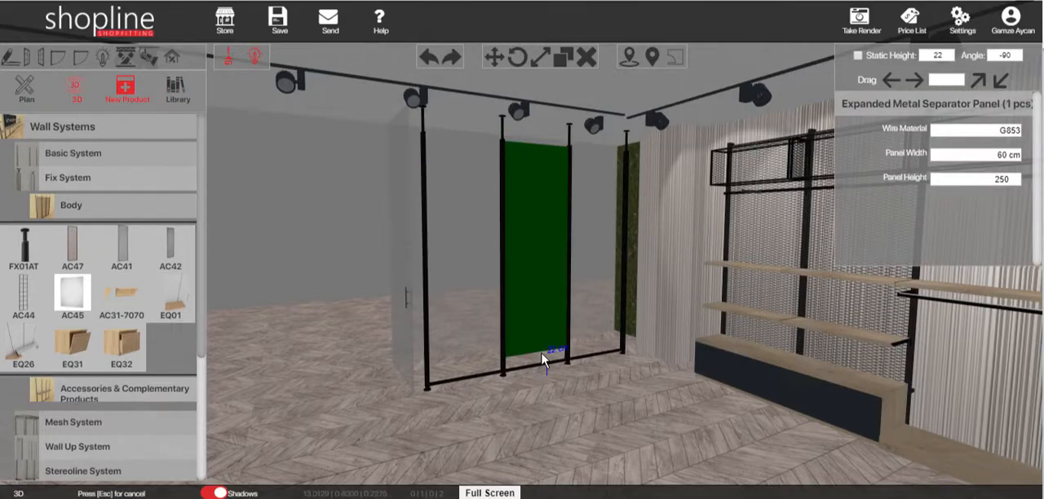
click(541, 350)
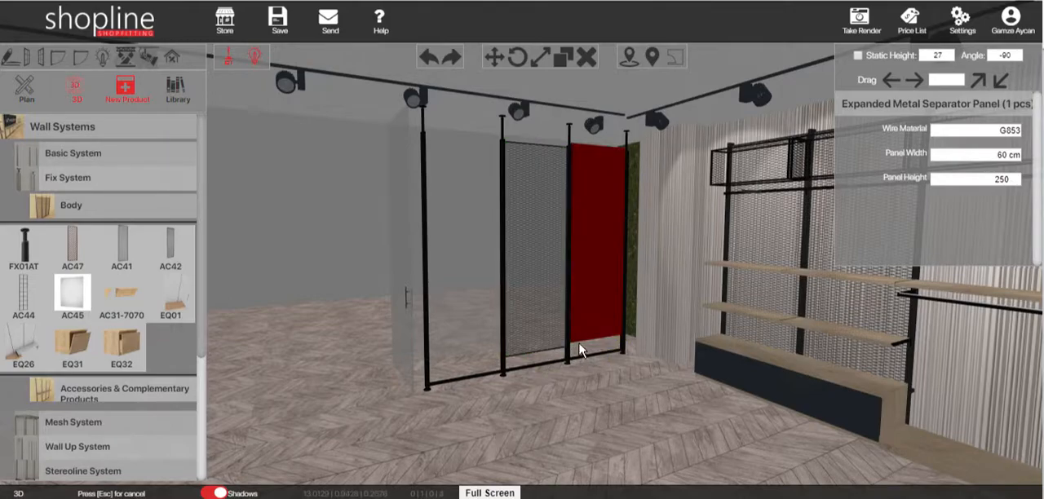
click(469, 374)
key(Escape)
key(Escape)
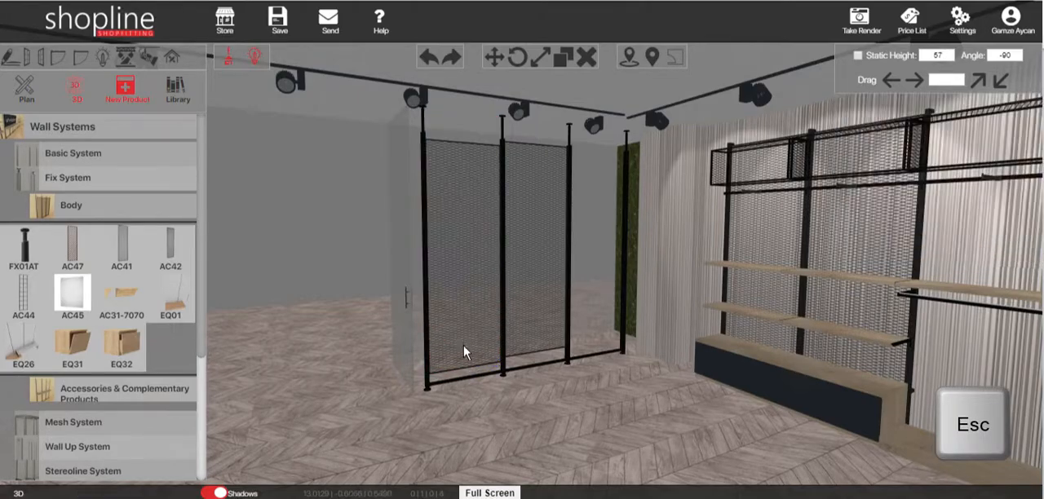
Delete the middle separator panel and copy the remaining one into the two empty bays with the static height fixed at 22.
click(532, 346)
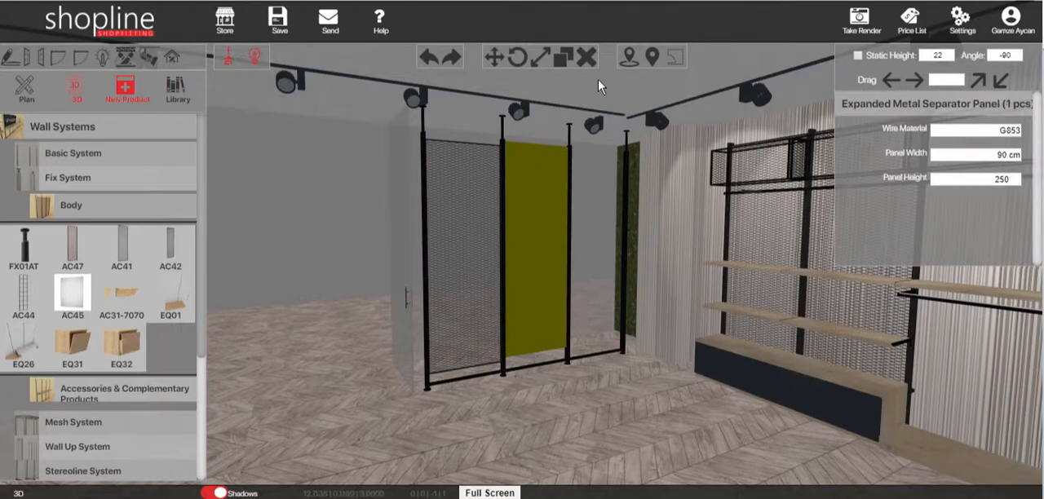
click(585, 58)
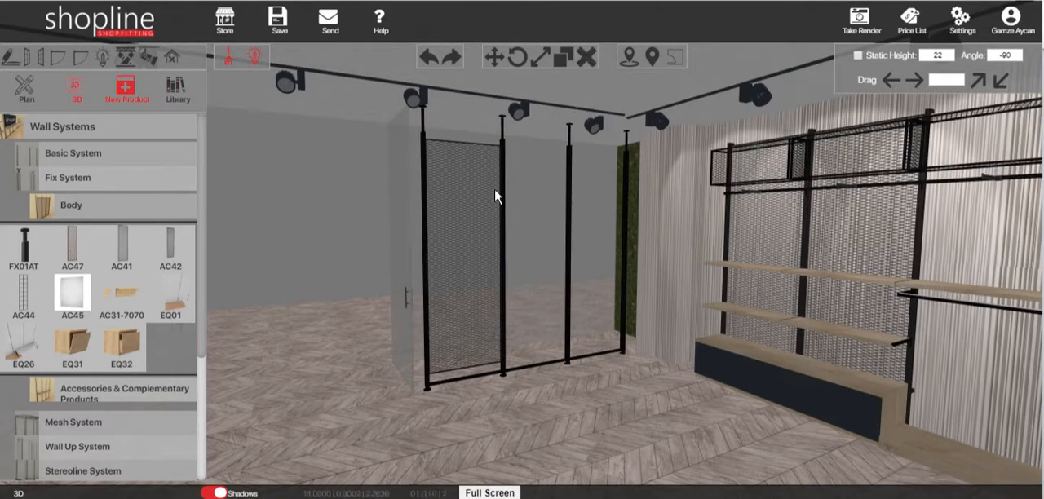
click(468, 191)
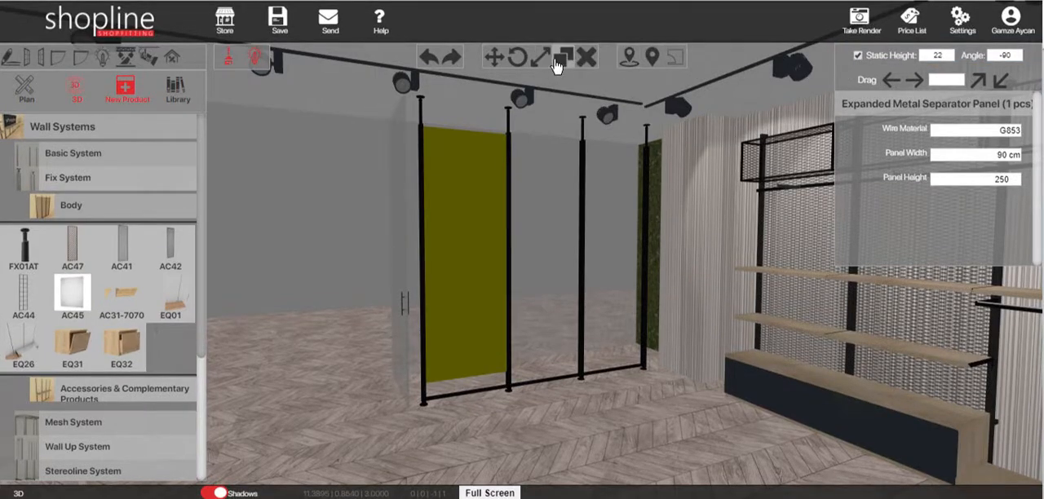
click(559, 60)
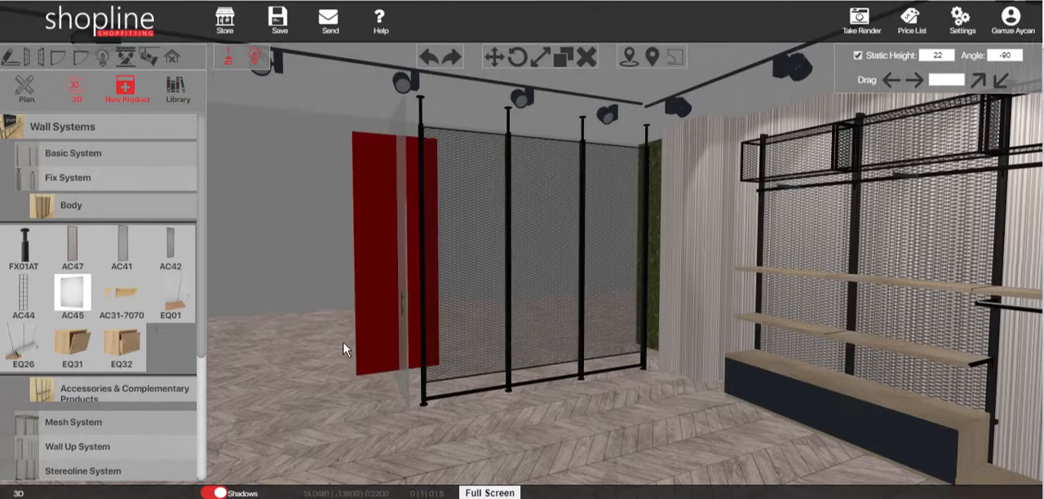
key(Escape)
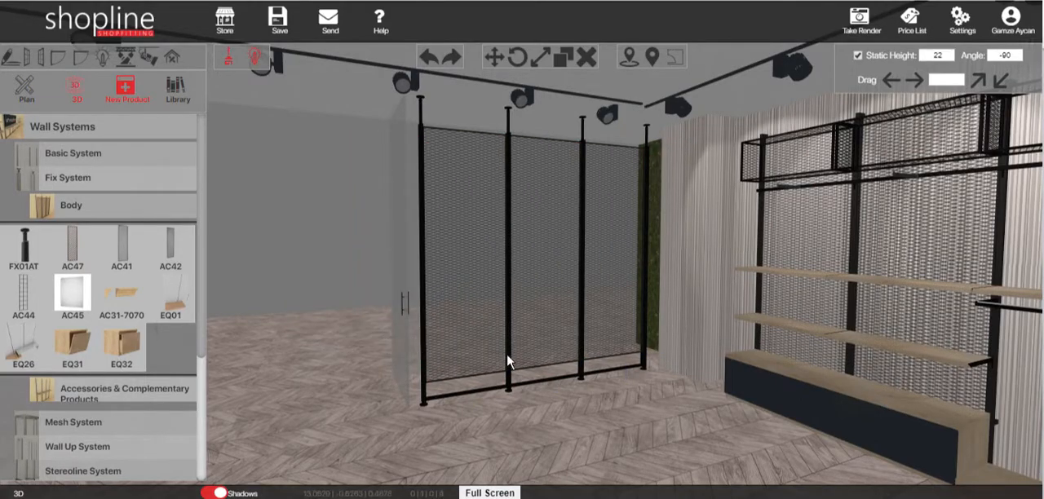
Add a Wooden Base in front of the separator panels and set its base length to 270.
drag(558, 348, 565, 353)
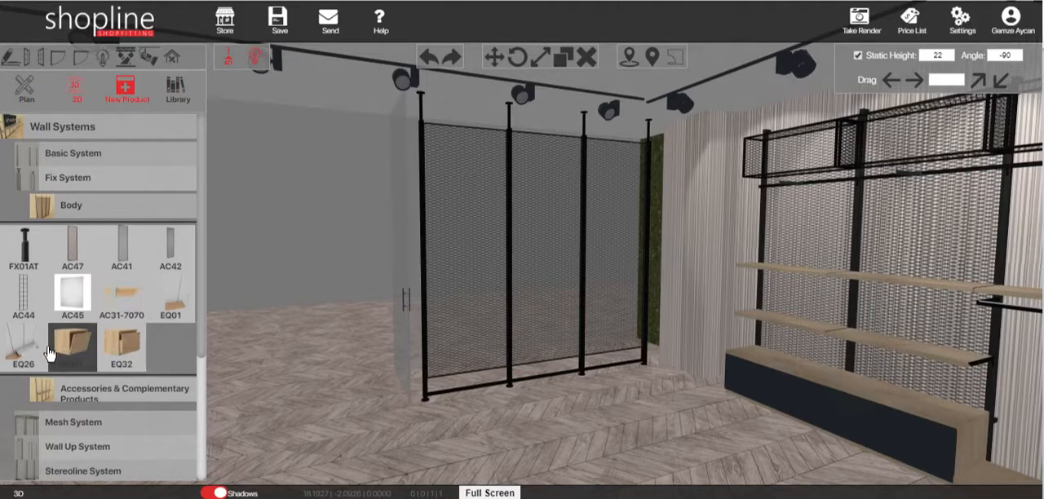
click(171, 304)
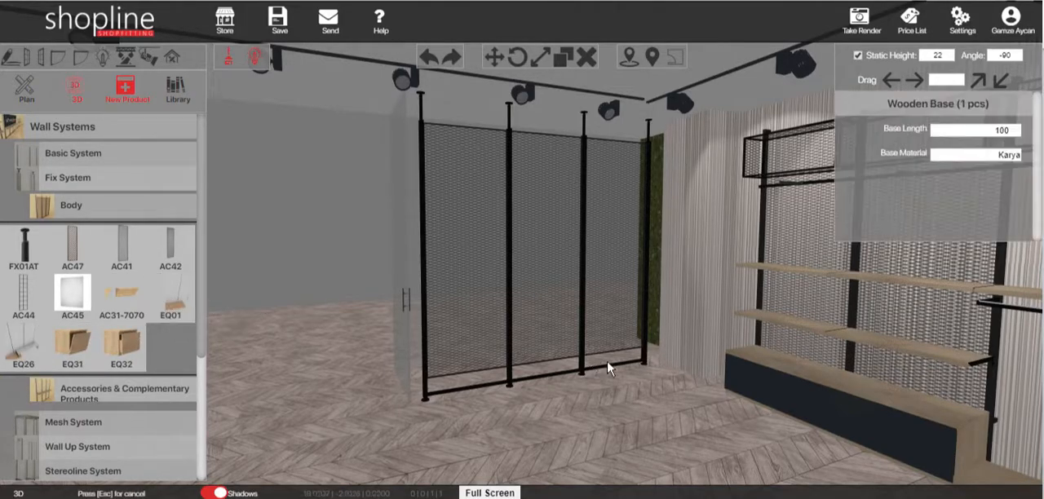
click(613, 371)
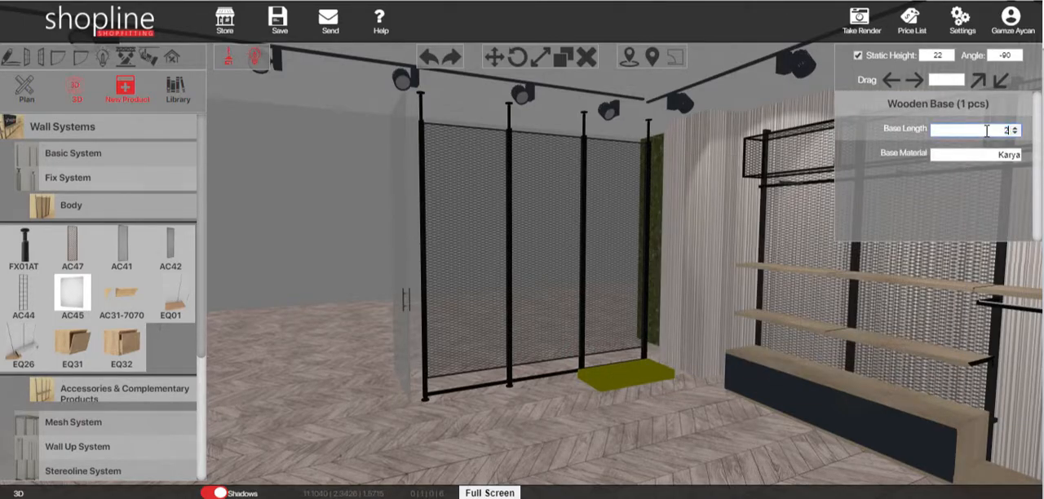
key(Return)
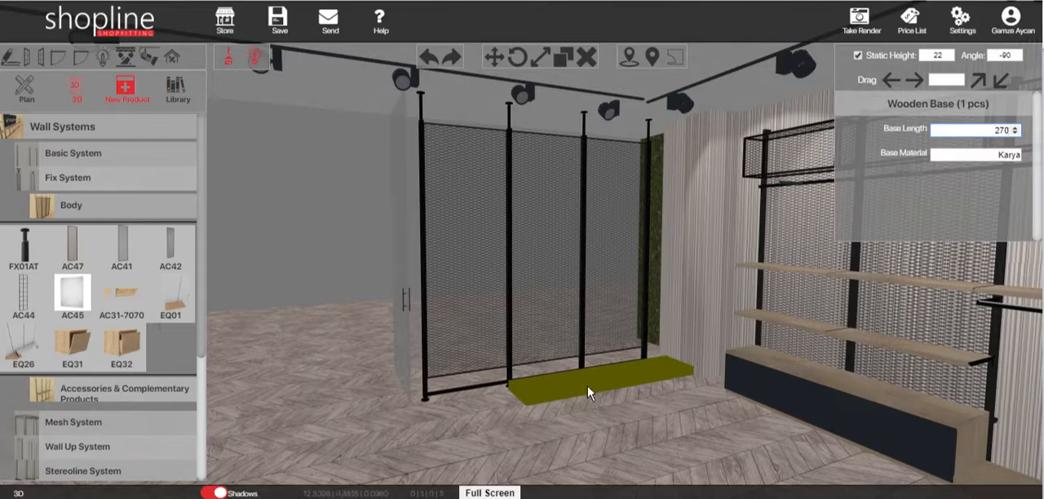
Move the wooden base to the foot of the separator so it spans the outer uprights, and review its material options.
click(493, 57)
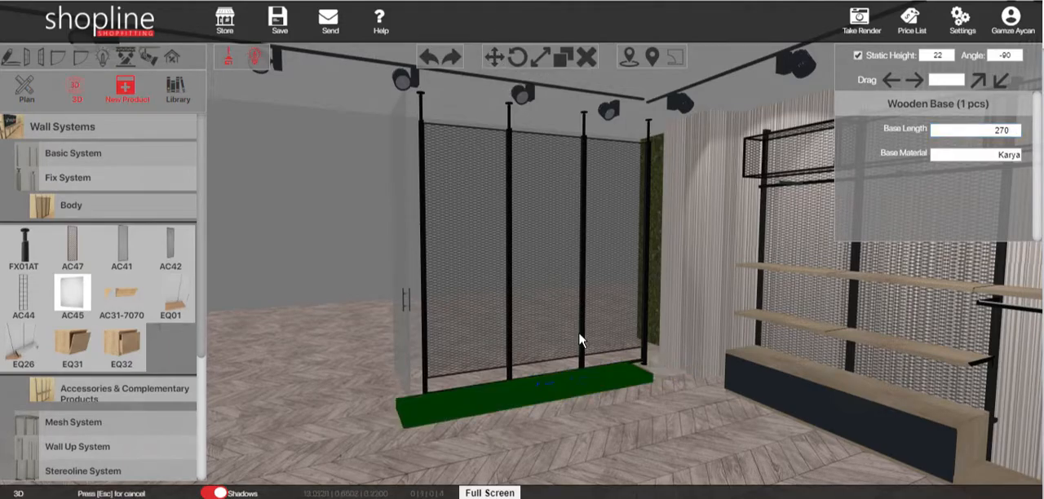
click(546, 380)
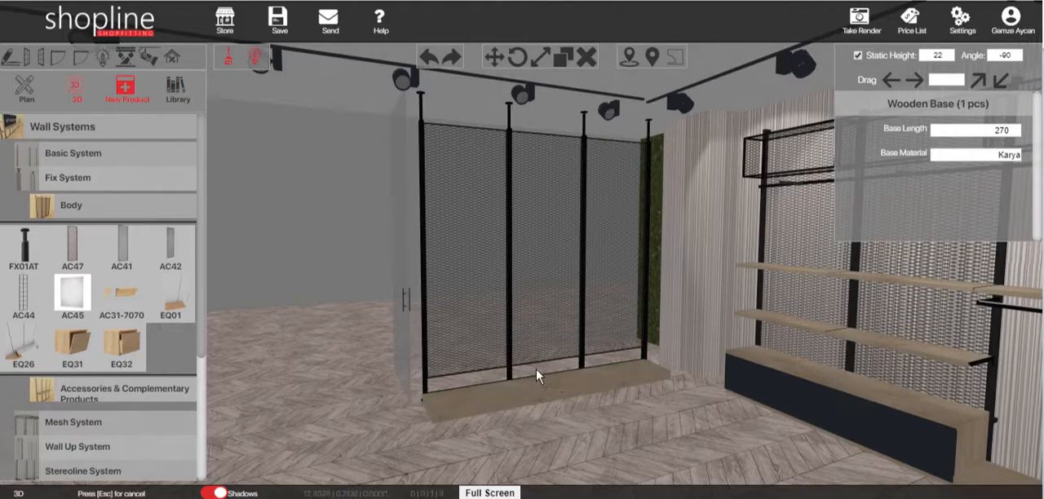
click(519, 392)
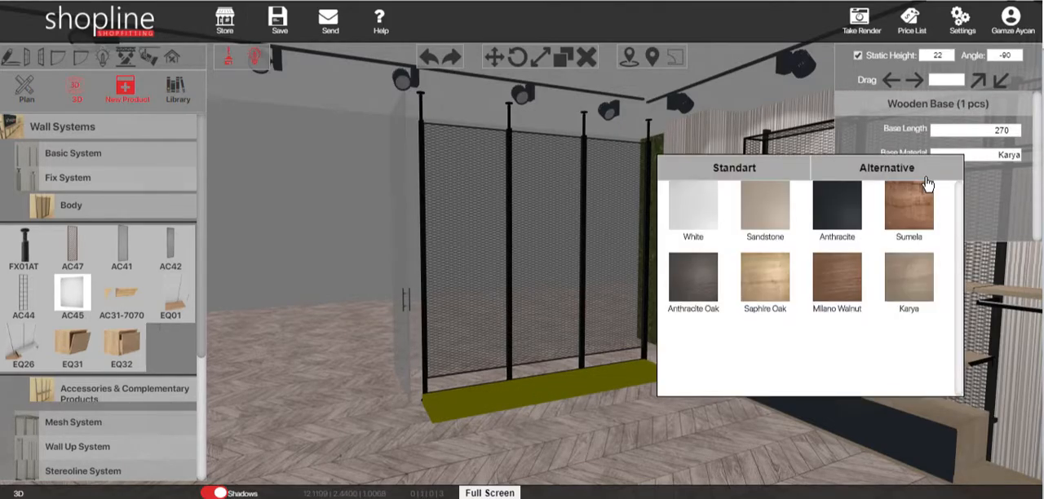
click(971, 153)
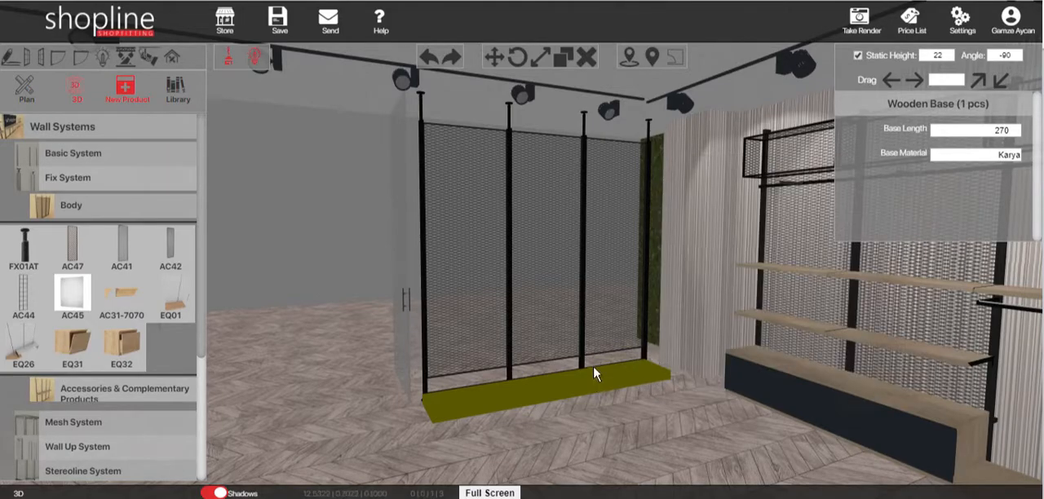
click(581, 344)
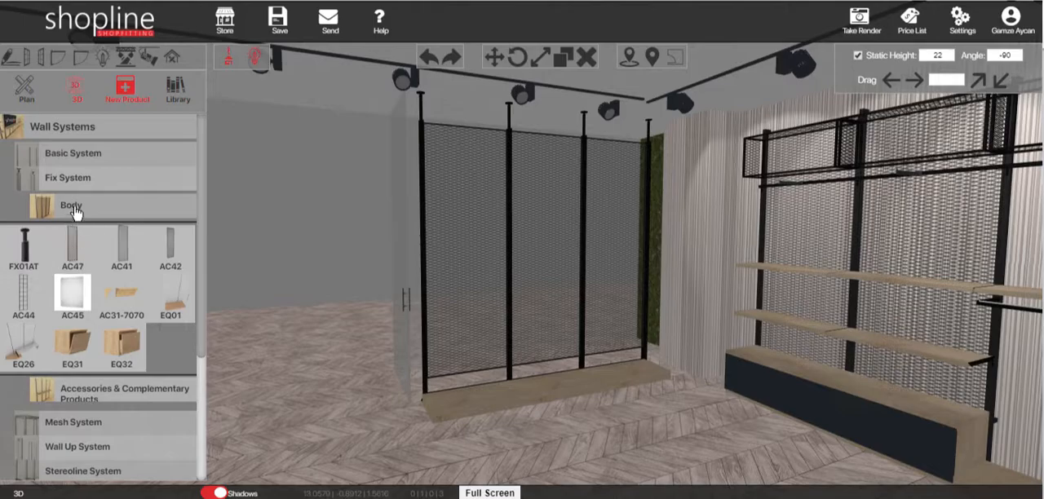
Place a 30mm Shelf (SHF-30) in each of the three separator bays, level with one another at a height of about 130.
click(75, 210)
click(75, 233)
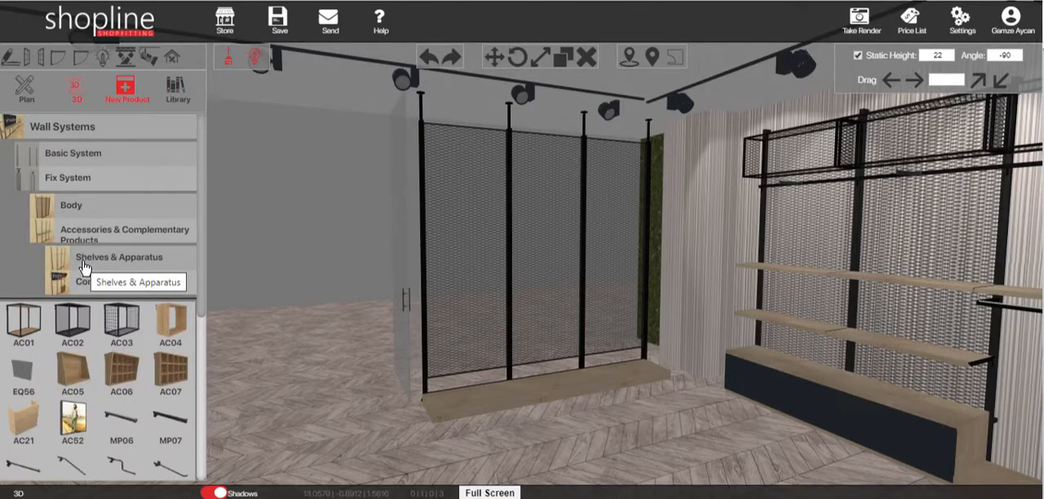
click(84, 262)
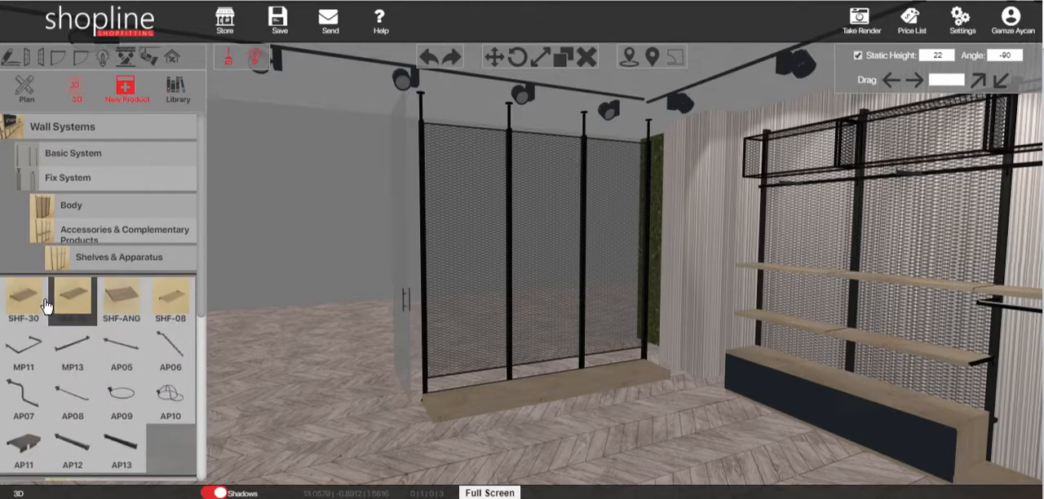
click(37, 306)
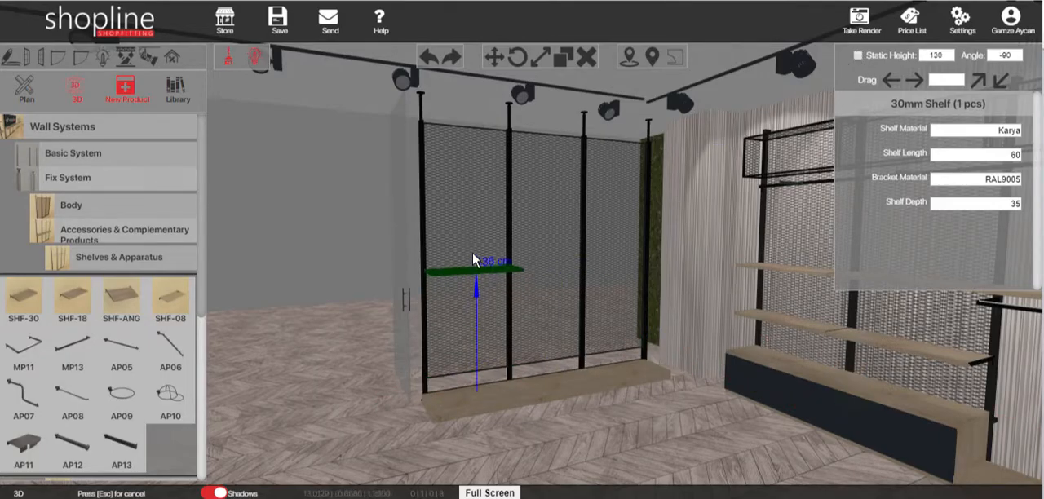
click(467, 269)
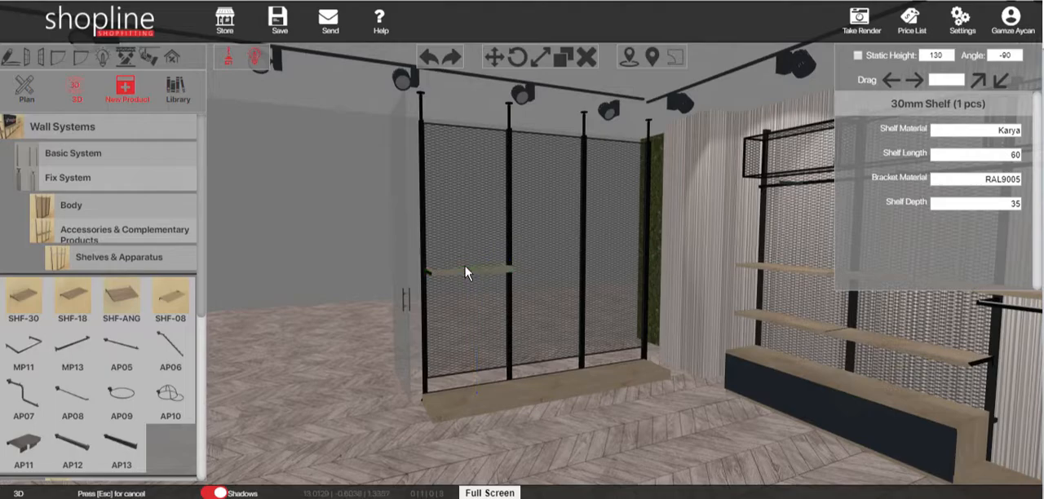
click(530, 263)
click(598, 261)
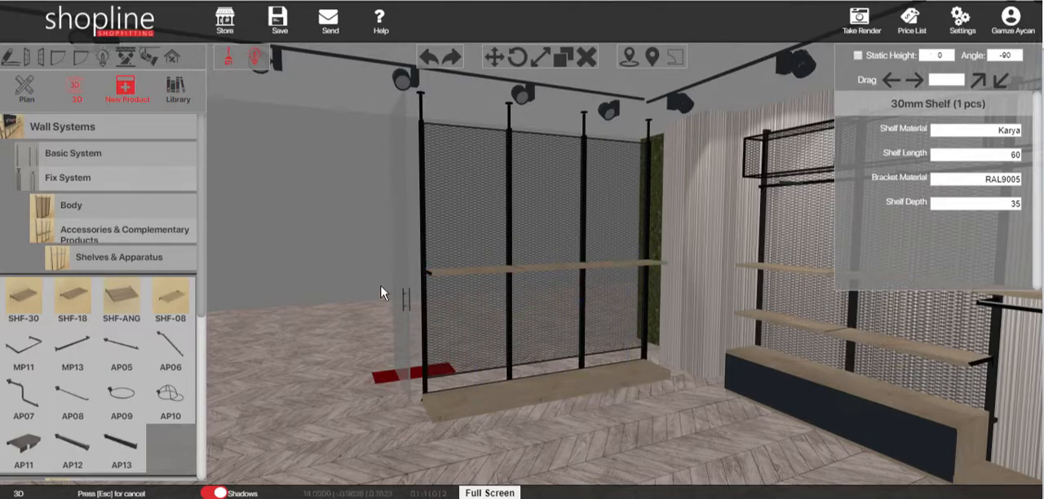
key(Escape)
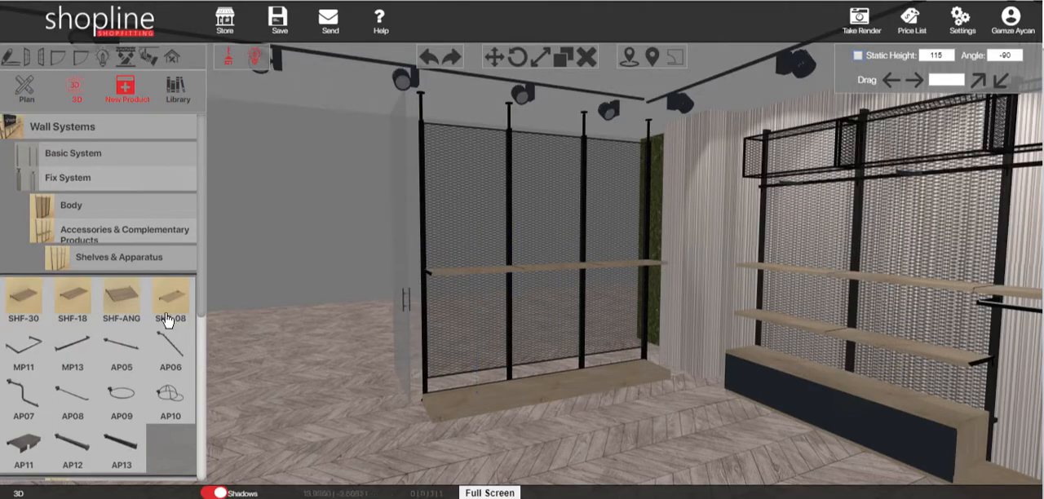
Place a U Hanger under the shelf nearest the glass door and copy it into the other two bays at static height 120.
click(128, 349)
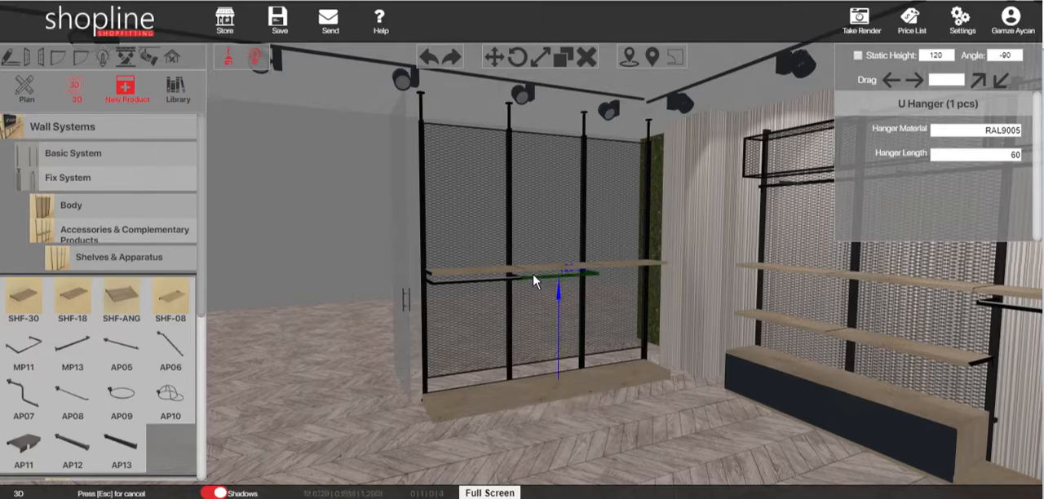
key(Escape)
click(502, 282)
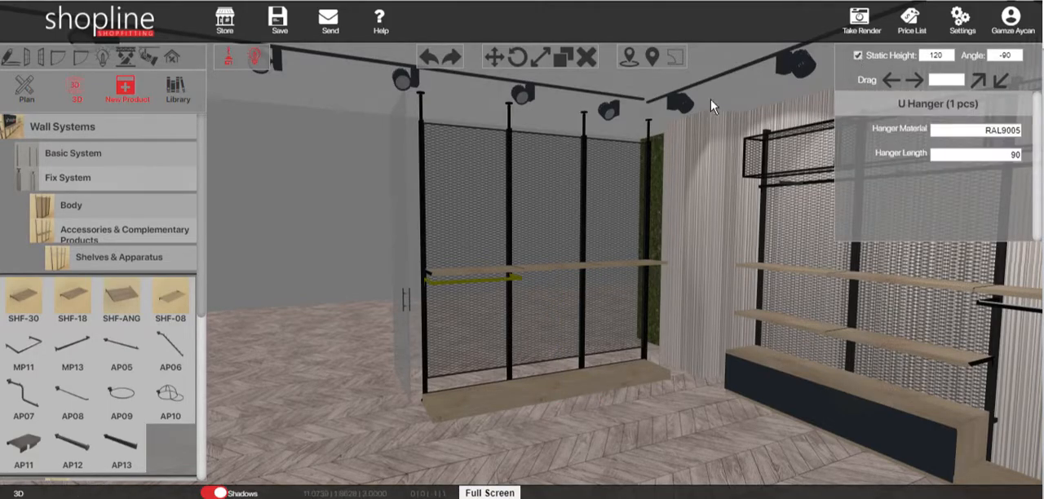
click(545, 58)
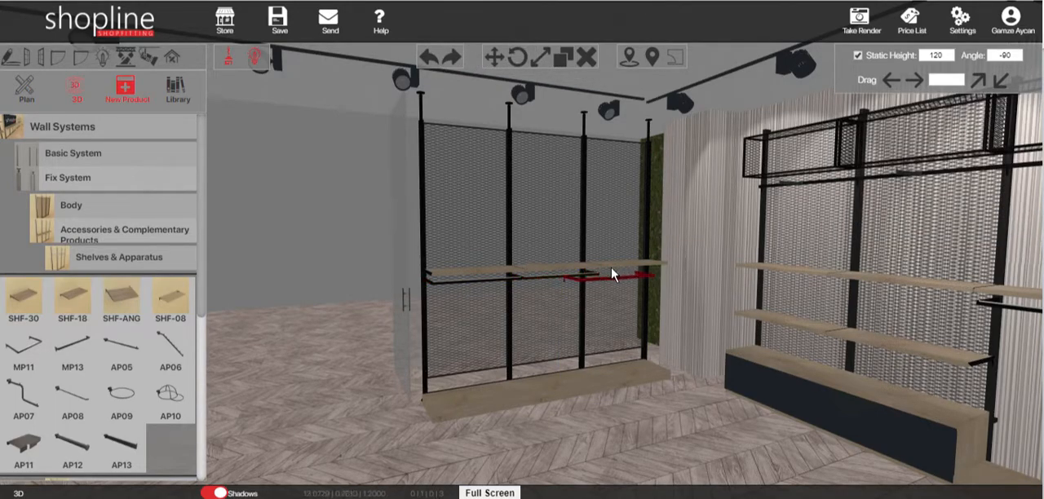
drag(626, 258, 387, 279)
Release the static height and place a Short U Hanger (MP13) near the upper edge of the panel in each bay.
click(117, 233)
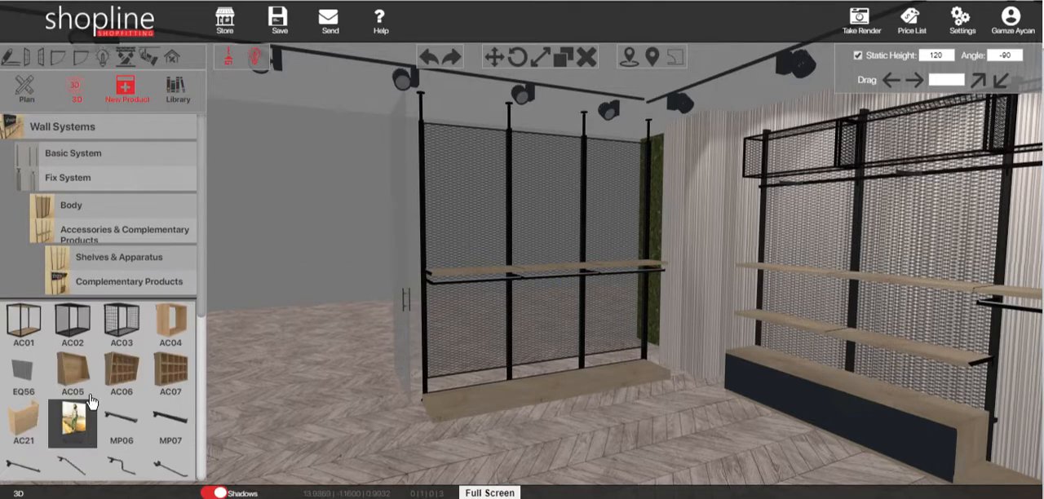
click(121, 254)
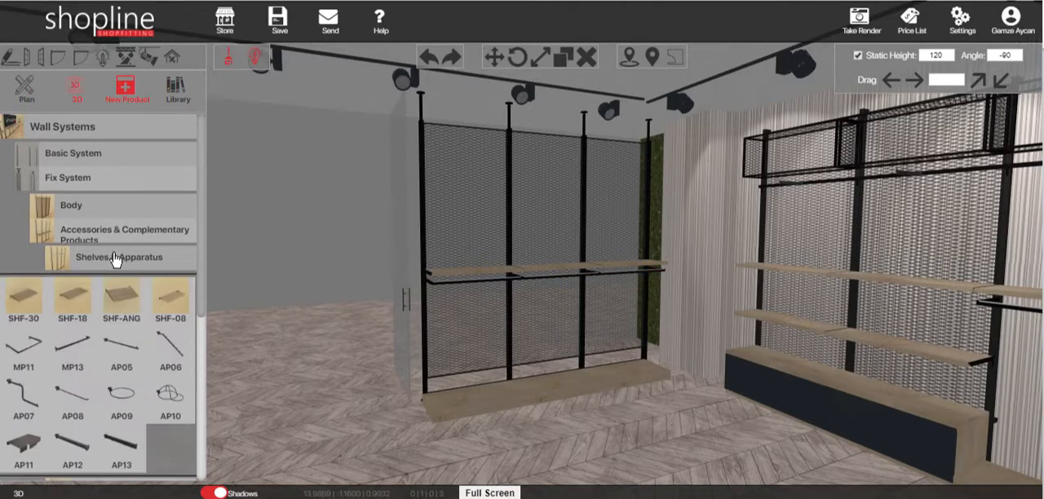
click(68, 352)
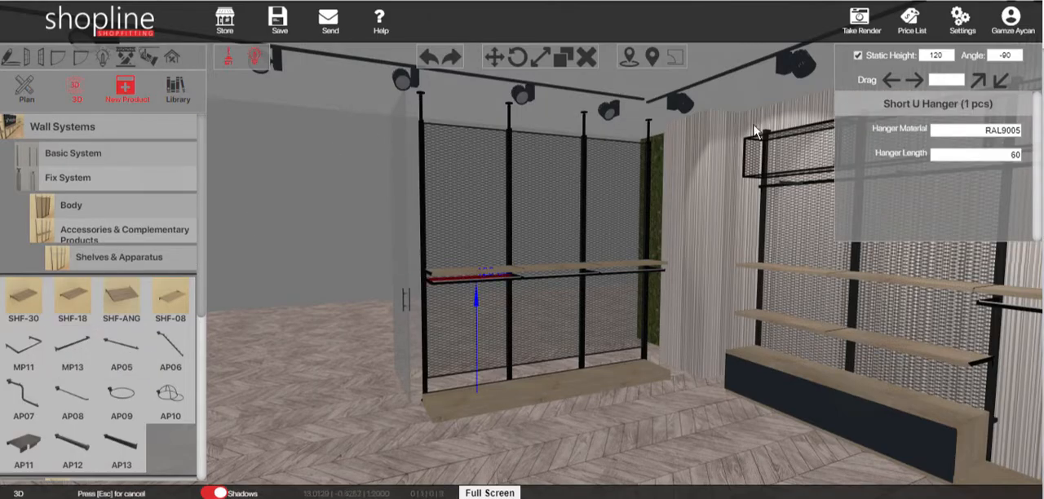
click(857, 55)
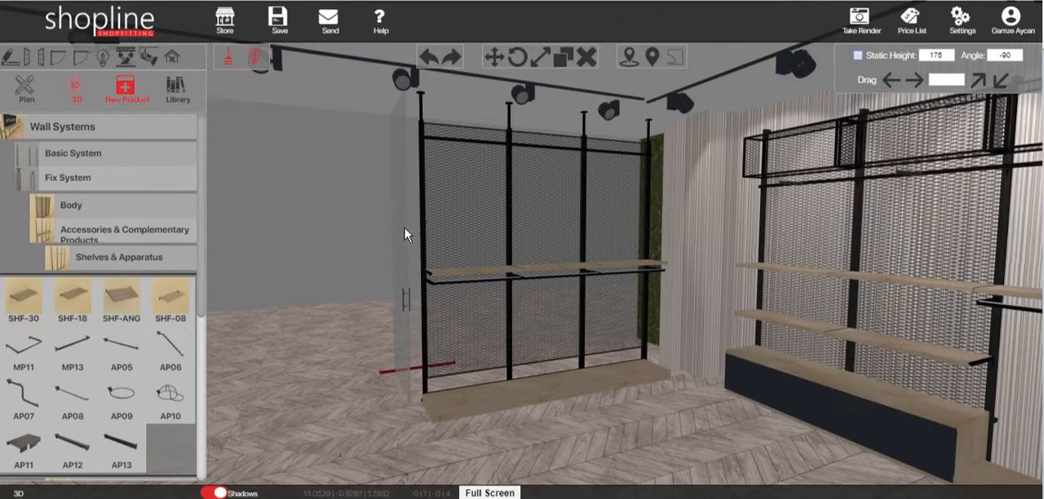
Attach a Hooked Rectangle Faceout to the short U hanger in each of the three bays, at a height of about 255.
click(121, 439)
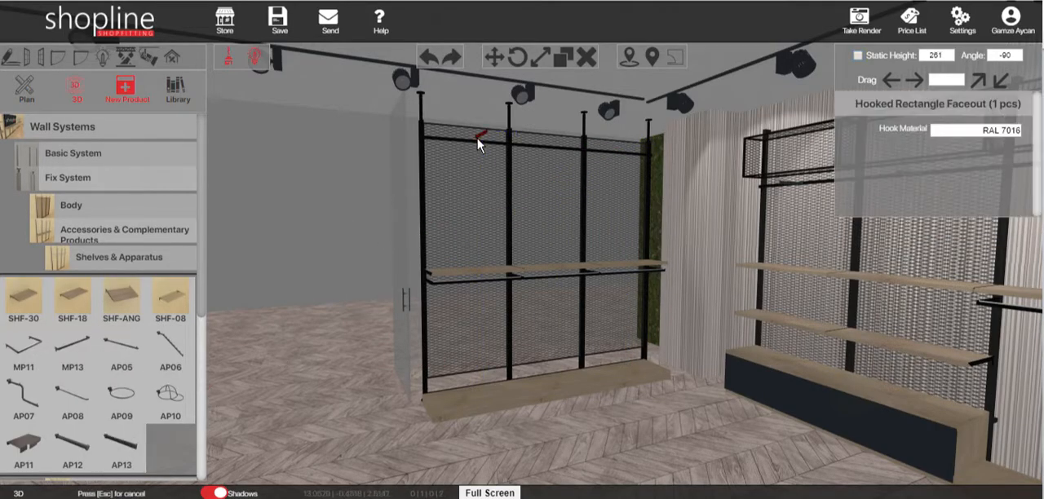
click(544, 149)
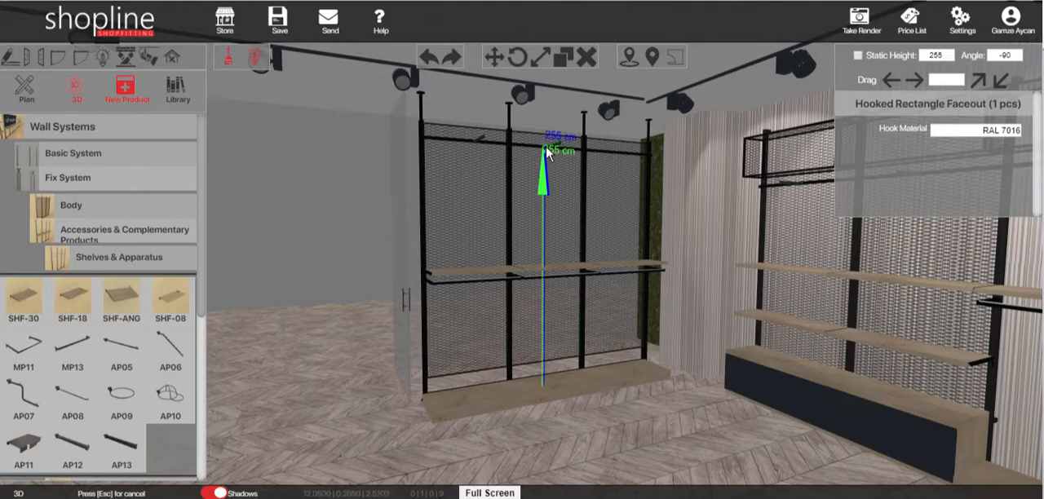
click(615, 150)
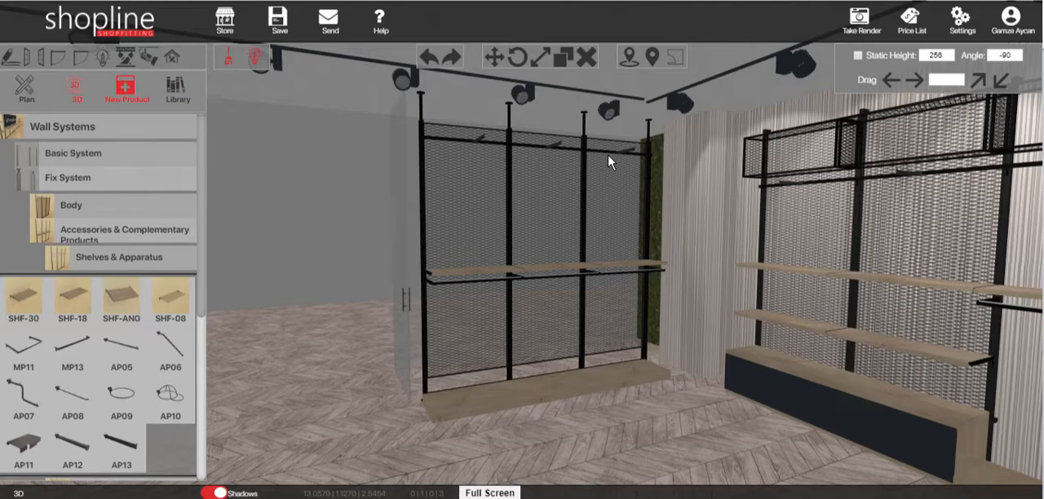
scroll(506, 223, down, 1)
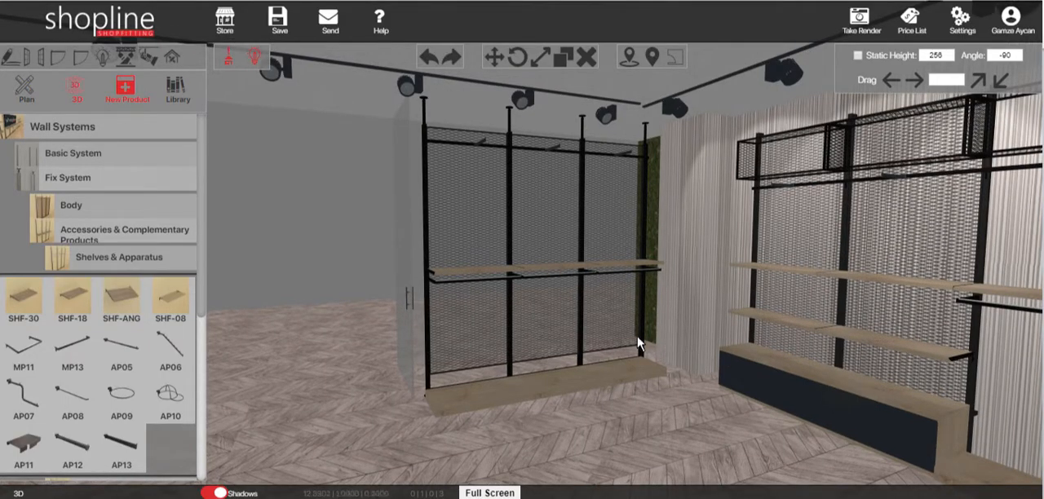
scroll(594, 330, up, 1)
scroll(593, 330, down, 3)
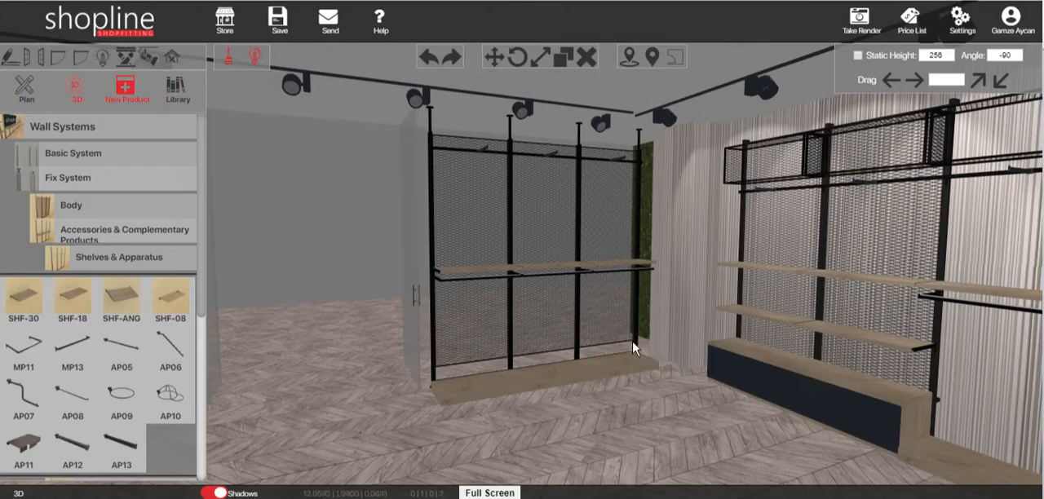